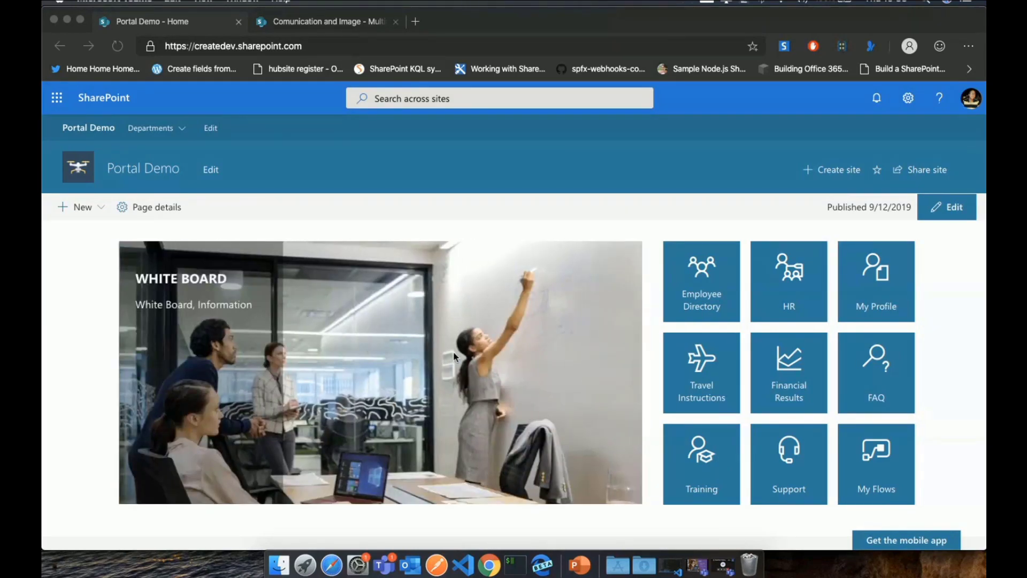
scroll(454, 357, down, 2)
scroll(455, 358, up, 2)
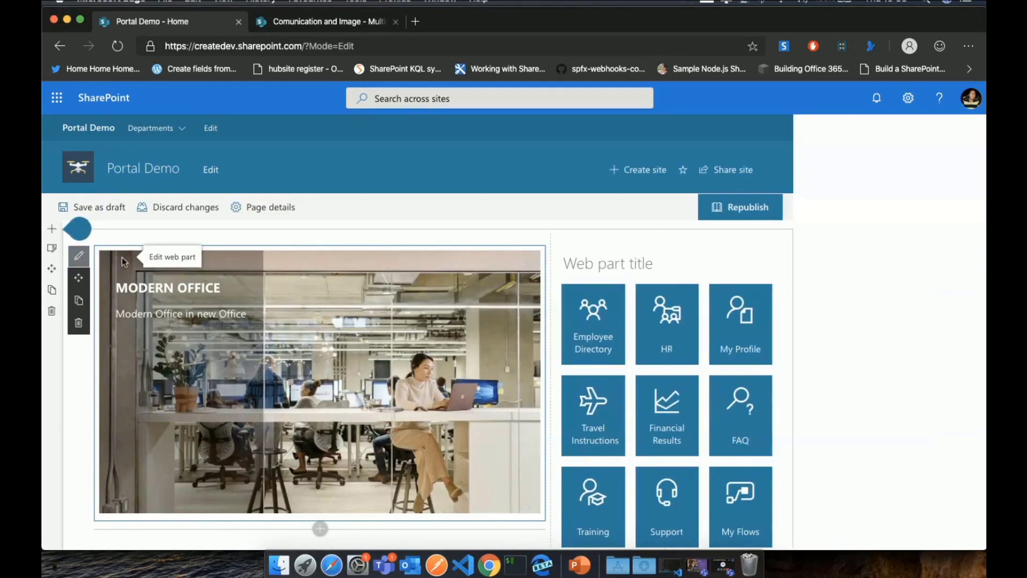
click(78, 255)
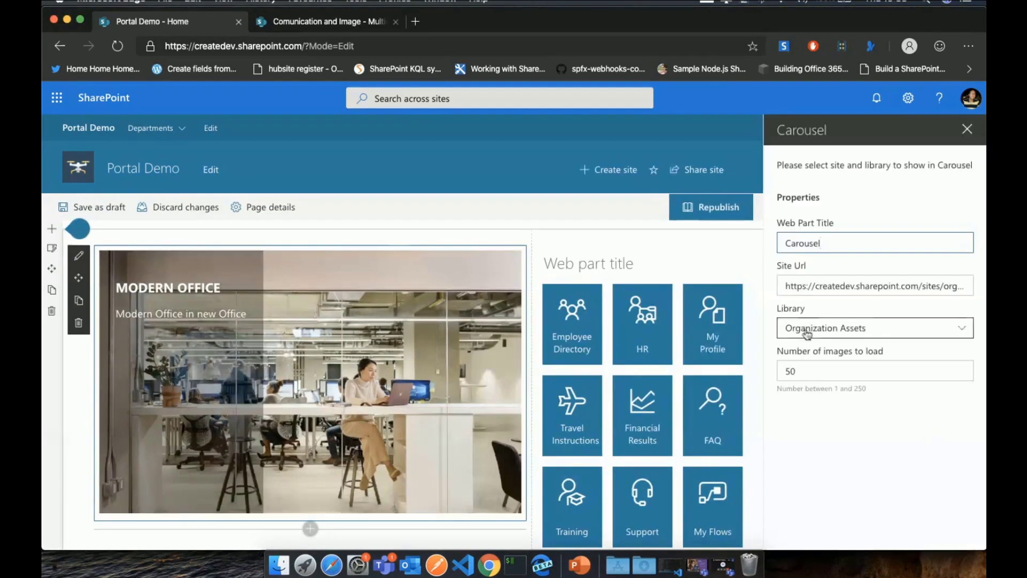
click(892, 290)
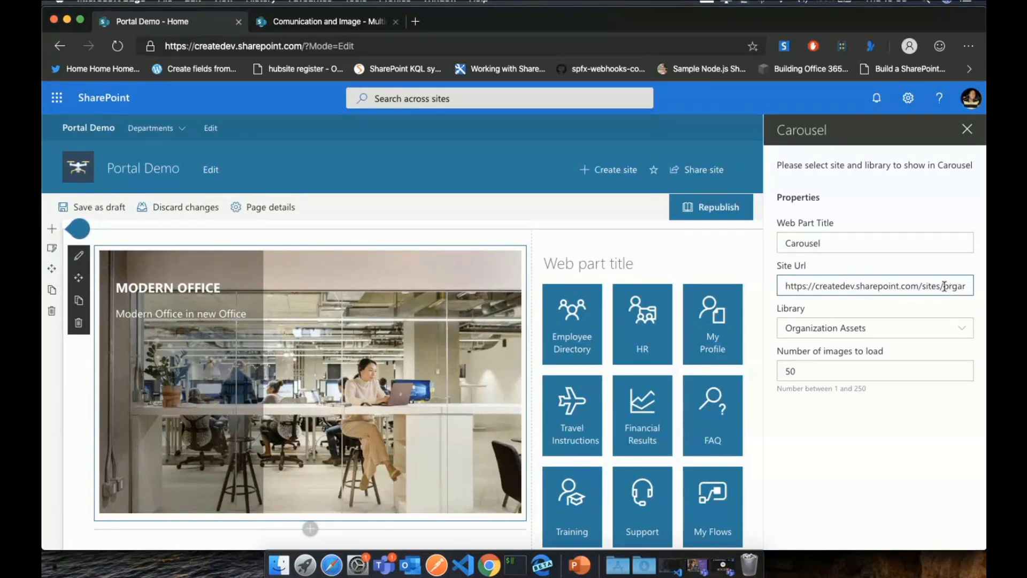
drag(949, 288, 971, 286)
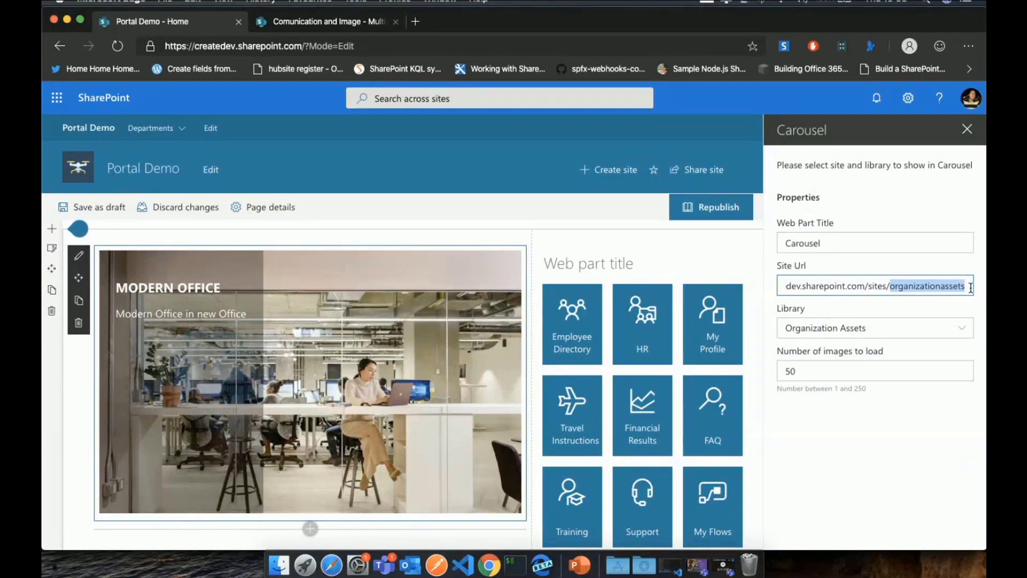
click(961, 333)
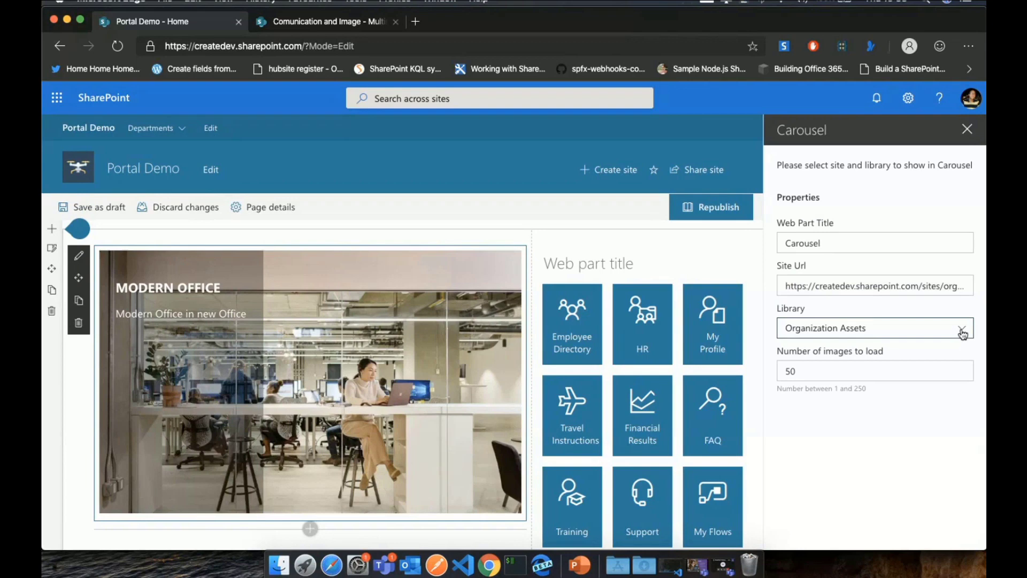
click(963, 334)
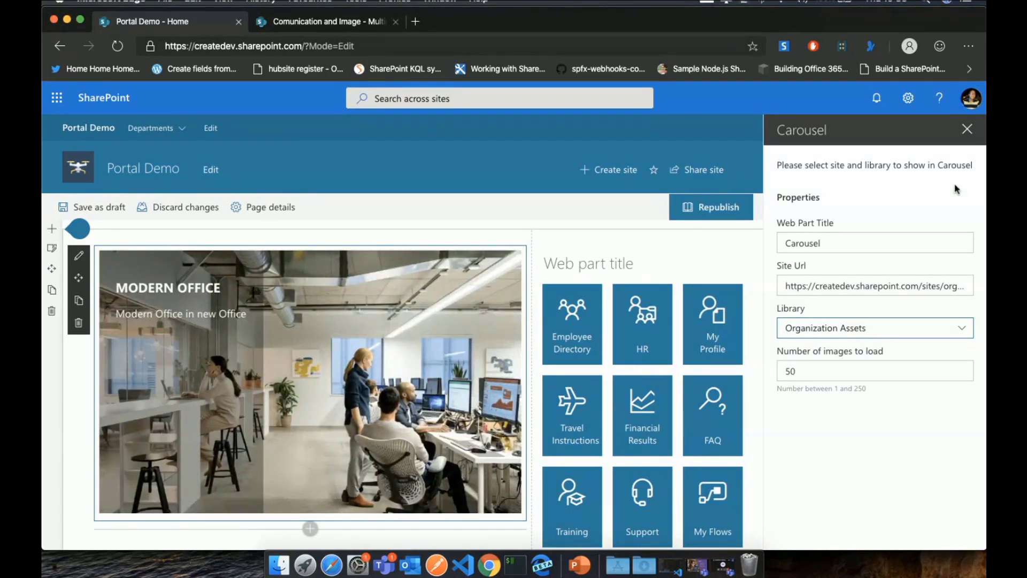
click(344, 24)
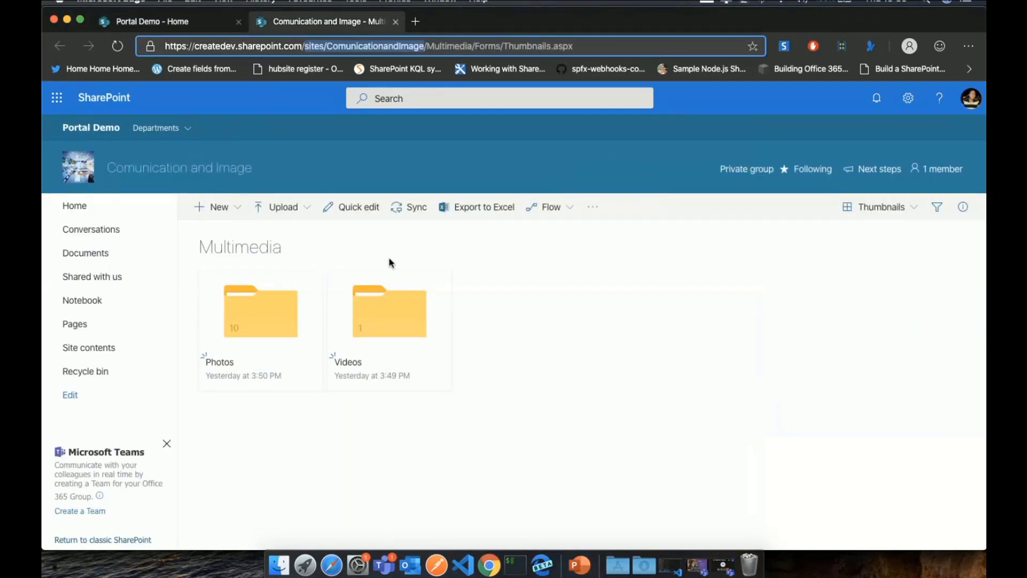
click(254, 329)
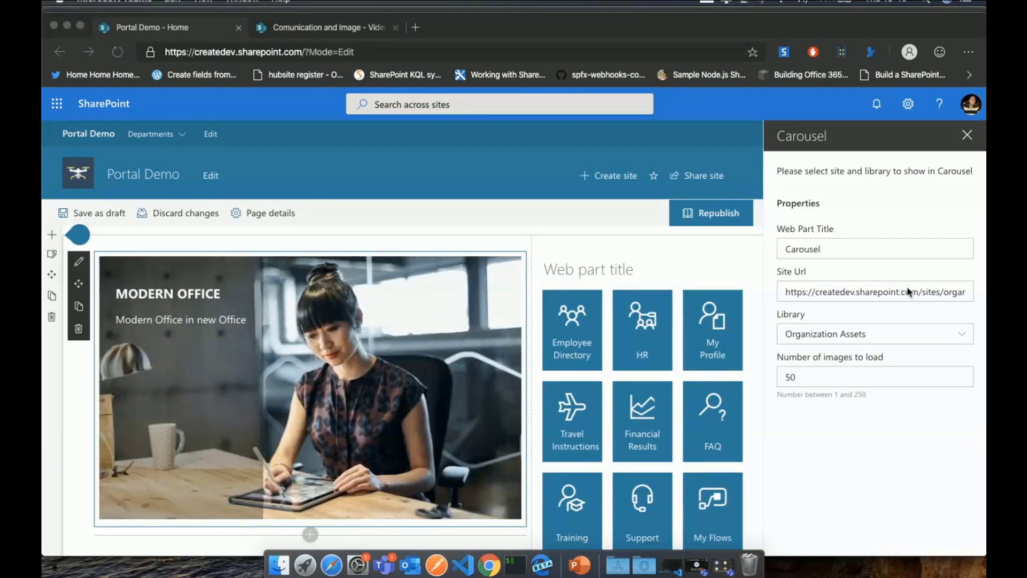
- Replace the site path with sites/ComunicationandImage so the carousel reads the Multimedia library
click(905, 295)
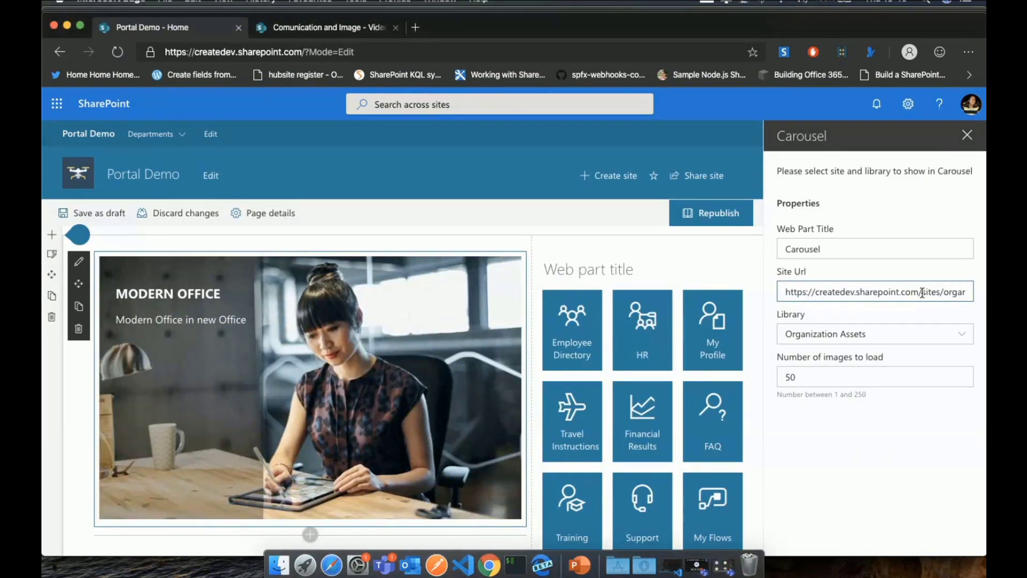
drag(922, 292, 971, 296)
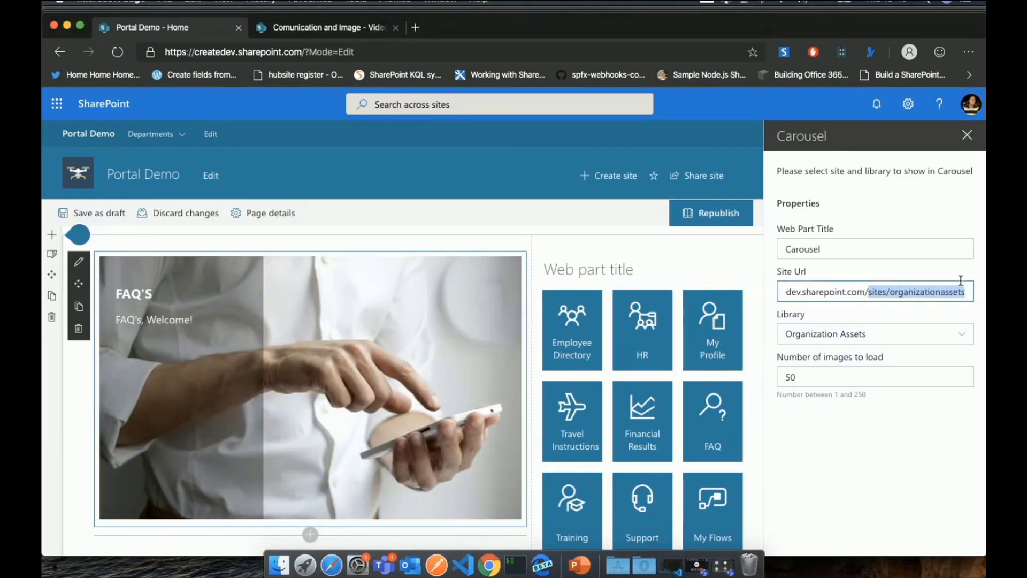
text(sites/ComunicationandImage)
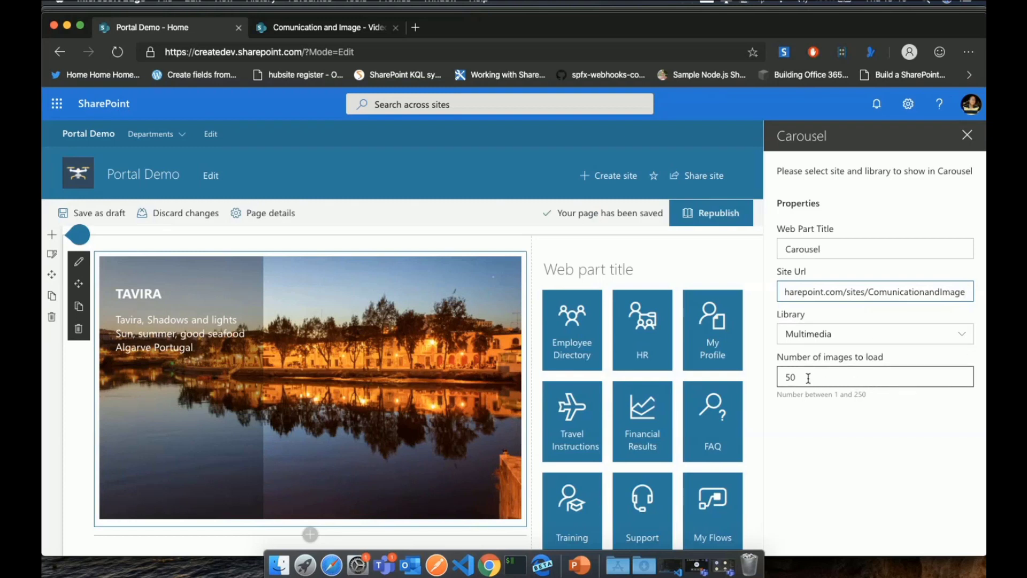
click(966, 136)
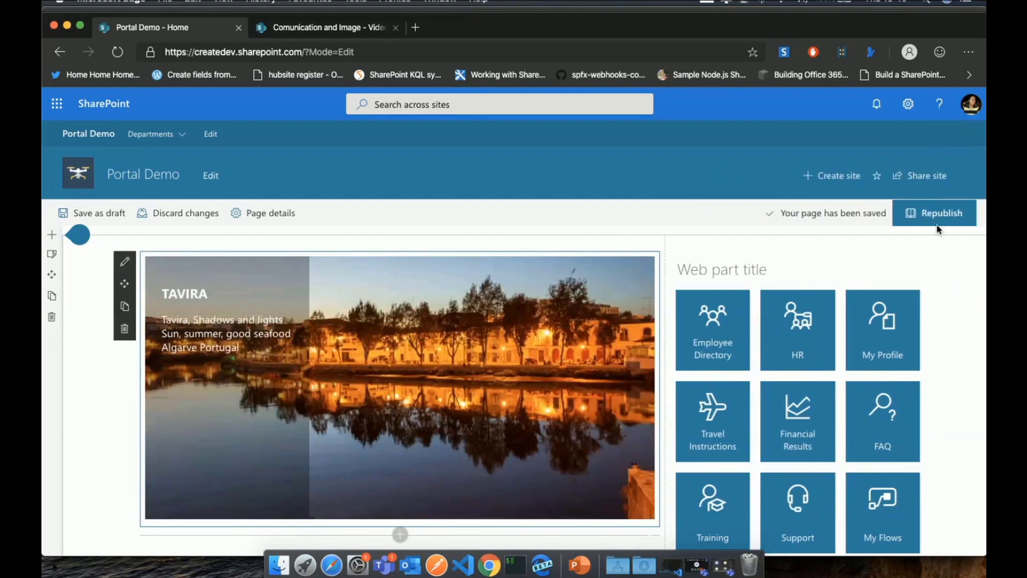
- Republish the Portal Demo home page with the reconfigured carousel
click(938, 224)
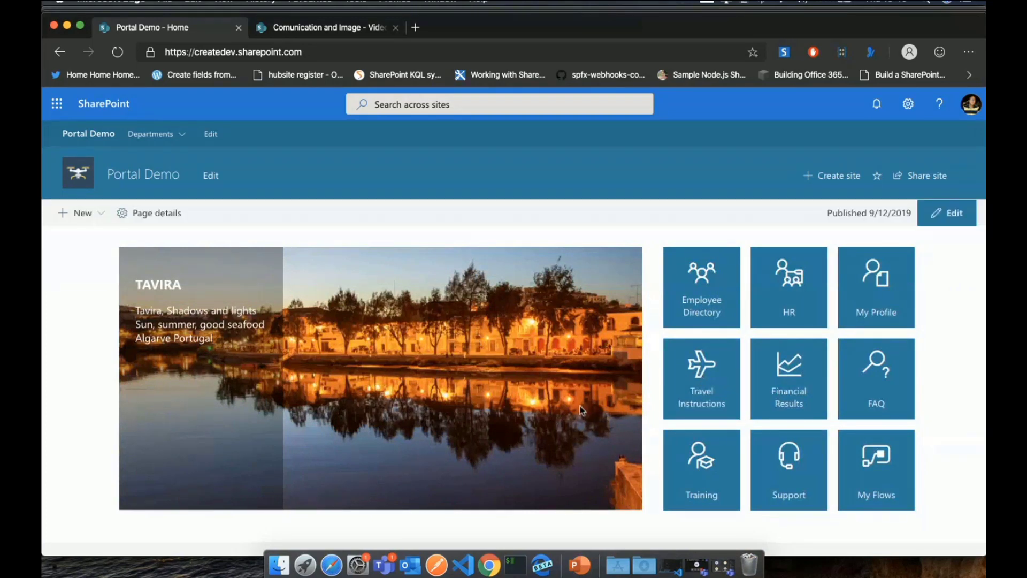
scroll(578, 403, down, 2)
scroll(575, 406, up, 2)
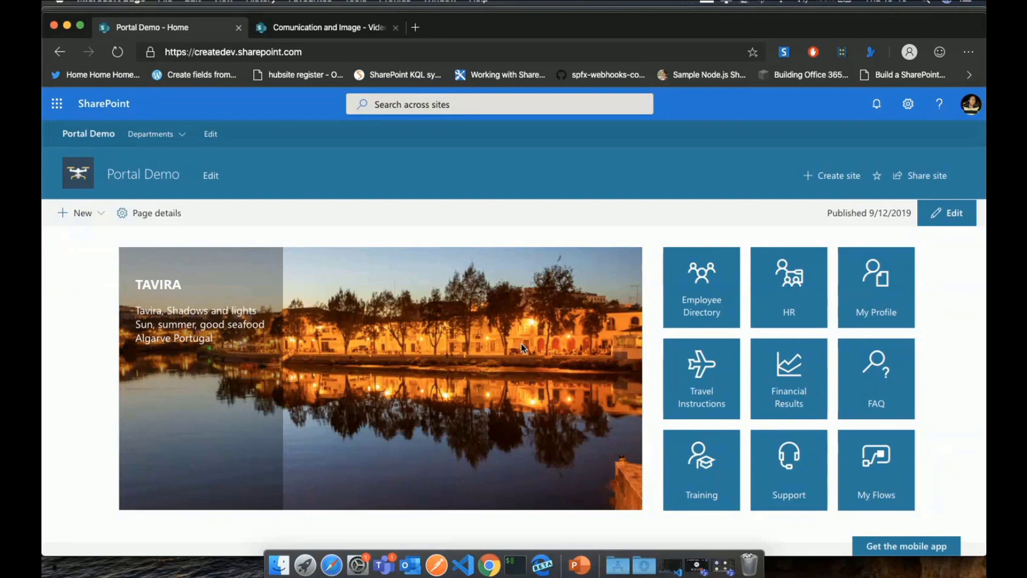
scroll(513, 360, down, 1)
scroll(510, 364, down, 1)
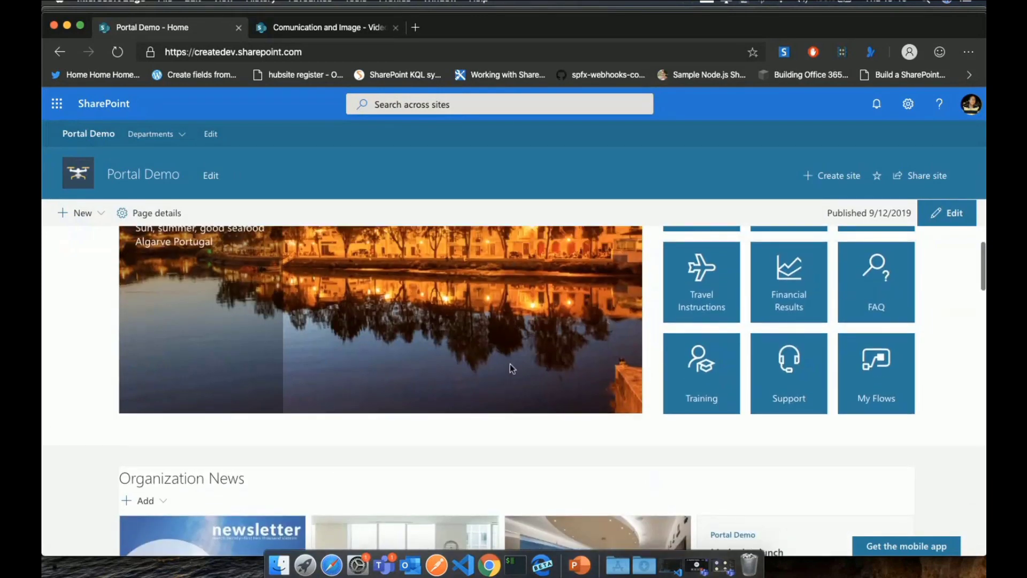
scroll(471, 351, up, 2)
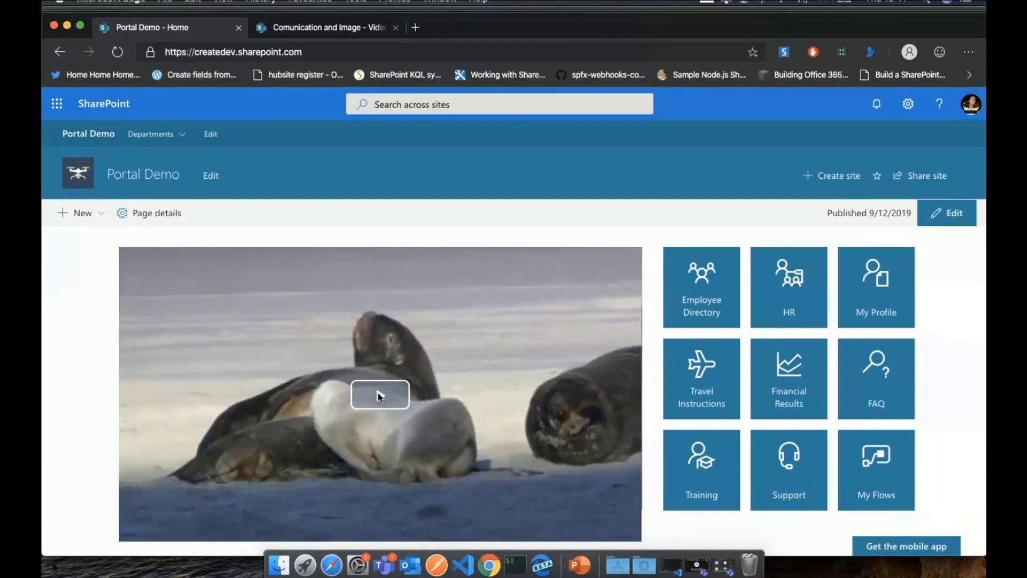
- Play and pause the seal video in the carousel, then switch to Visual Studio Code
click(379, 394)
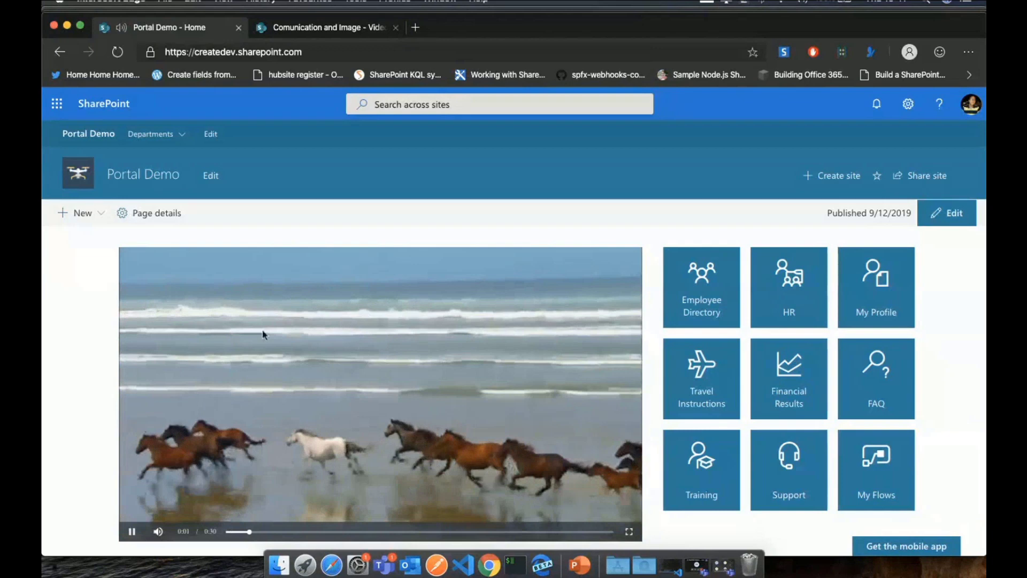
click(133, 532)
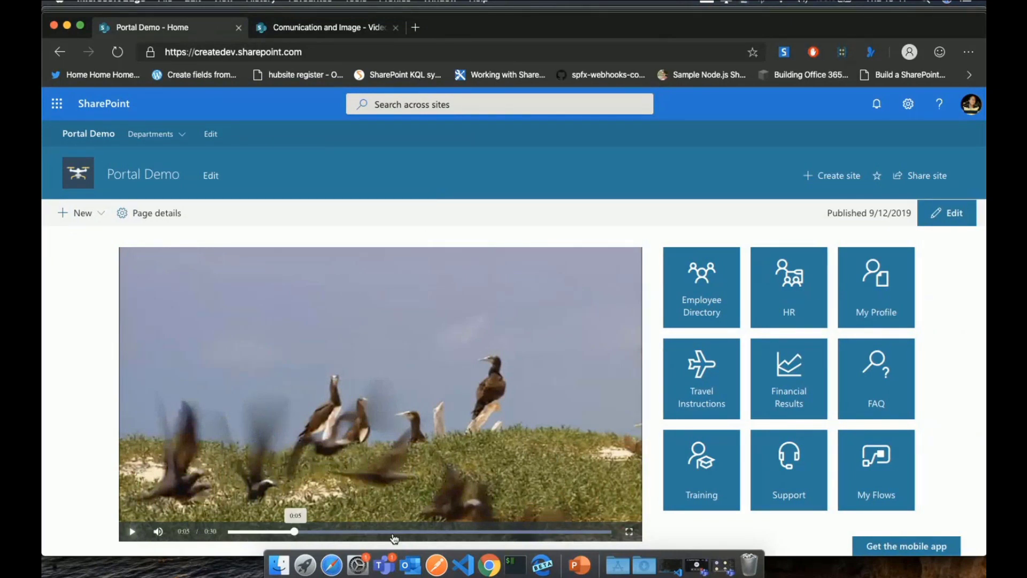
click(468, 559)
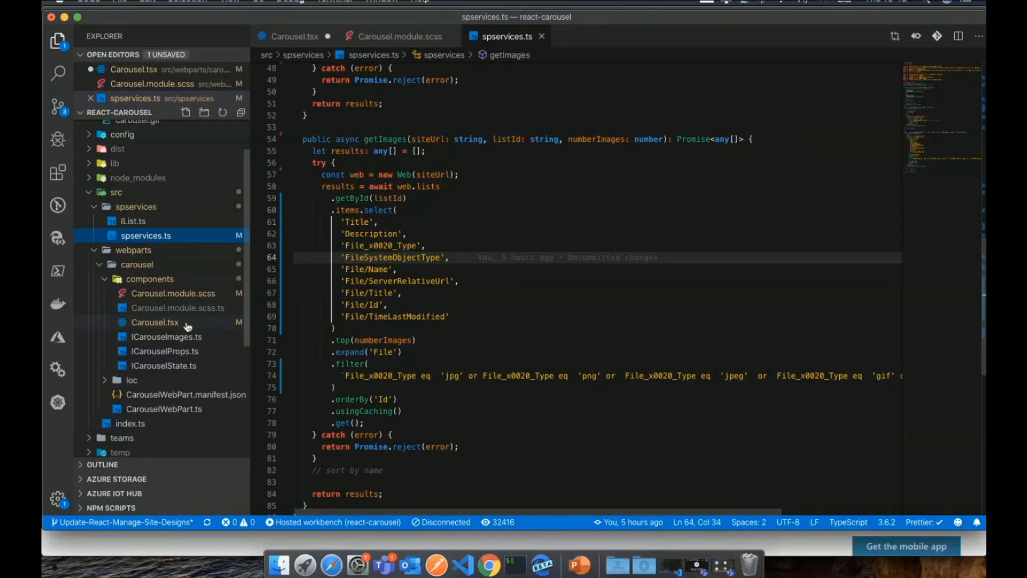
- Open Carousel.tsx to review loadPictures and the slide-rendering map
click(156, 322)
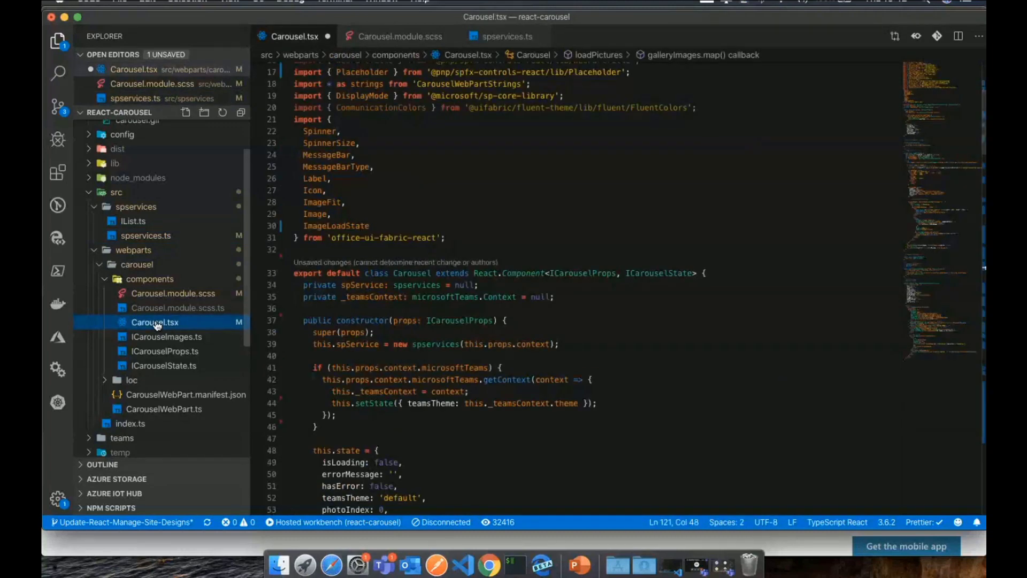
scroll(747, 303, down, 5)
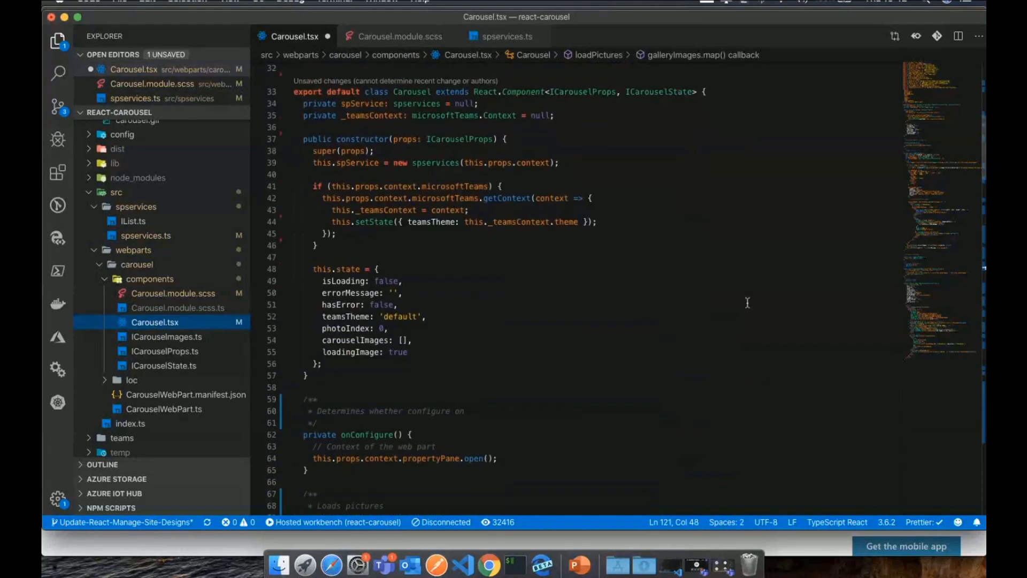
scroll(746, 303, down, 2)
scroll(746, 303, down, 3)
scroll(746, 303, down, 3)
scroll(747, 303, down, 1)
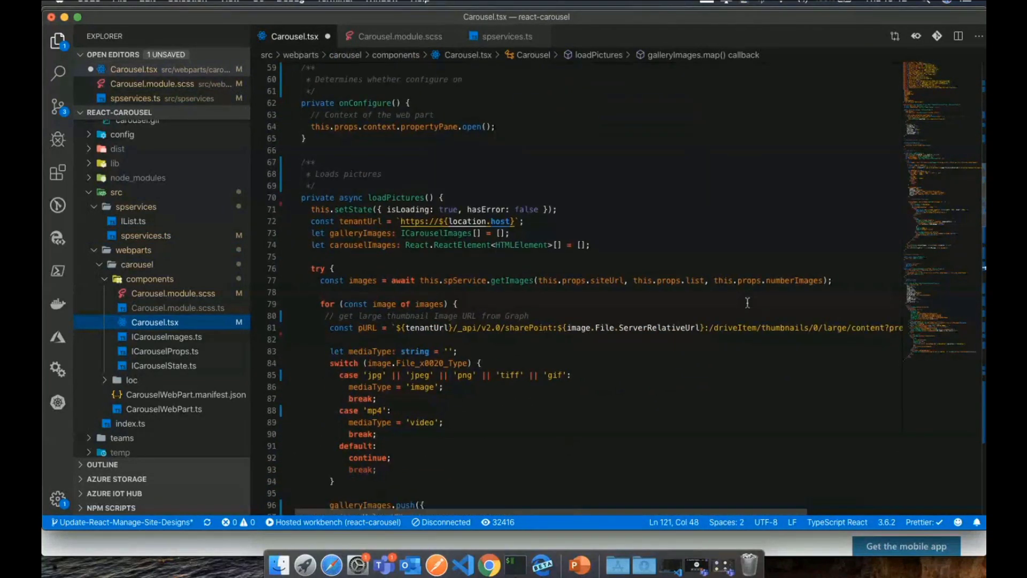
scroll(746, 302, down, 3)
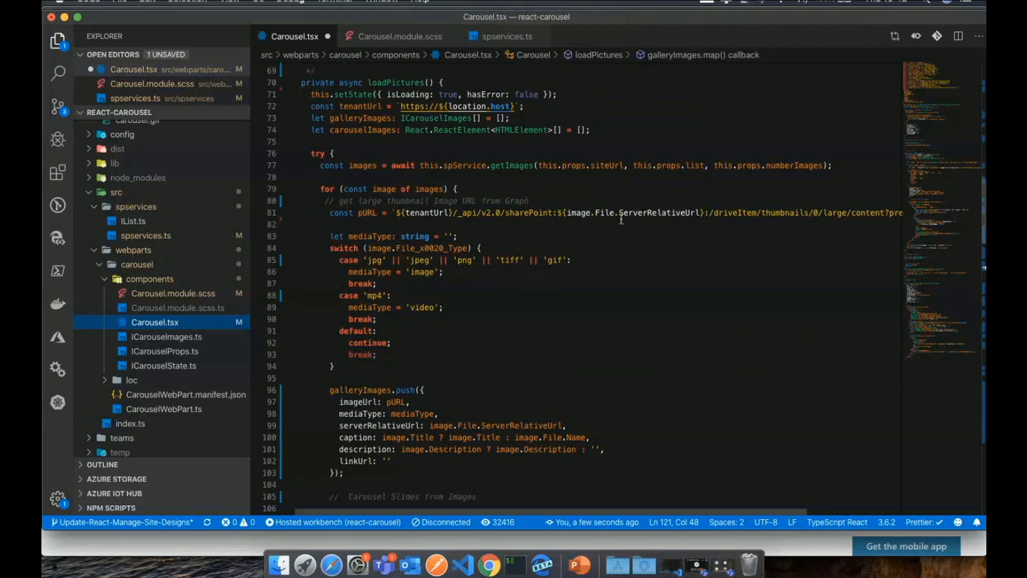
scroll(621, 219, right, 3)
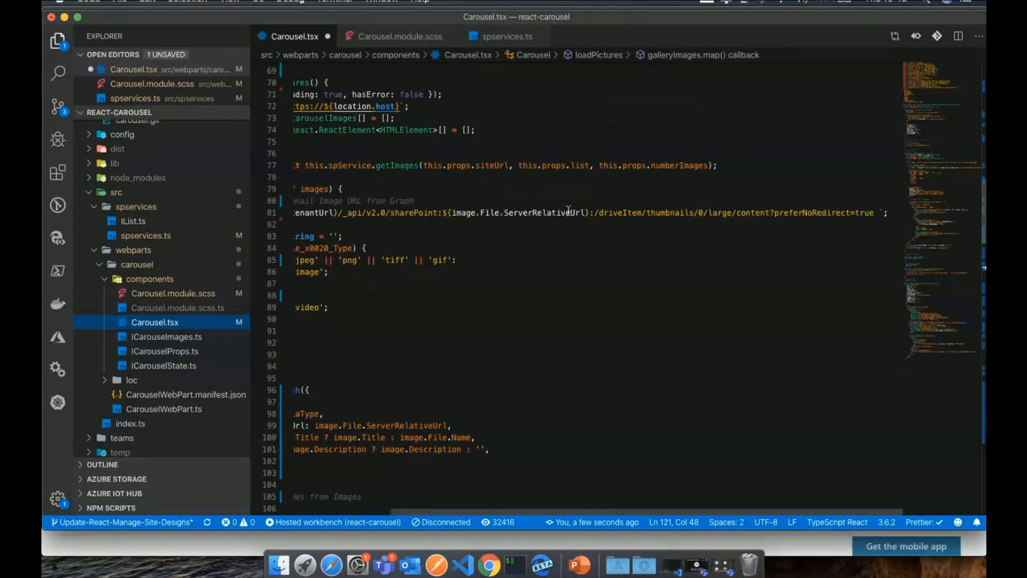
scroll(569, 211, left, 3)
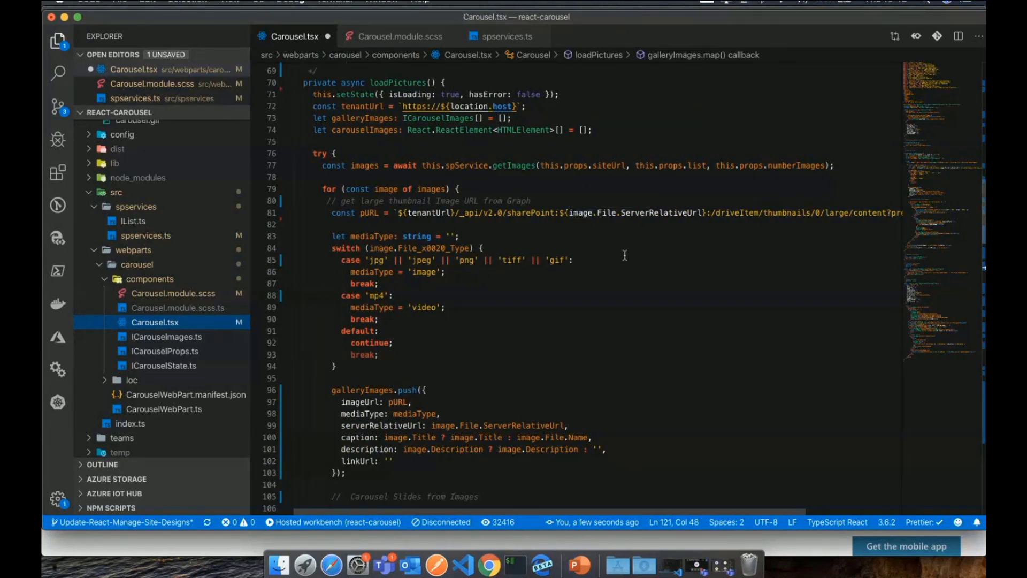
scroll(627, 263, down, 6)
scroll(627, 262, down, 6)
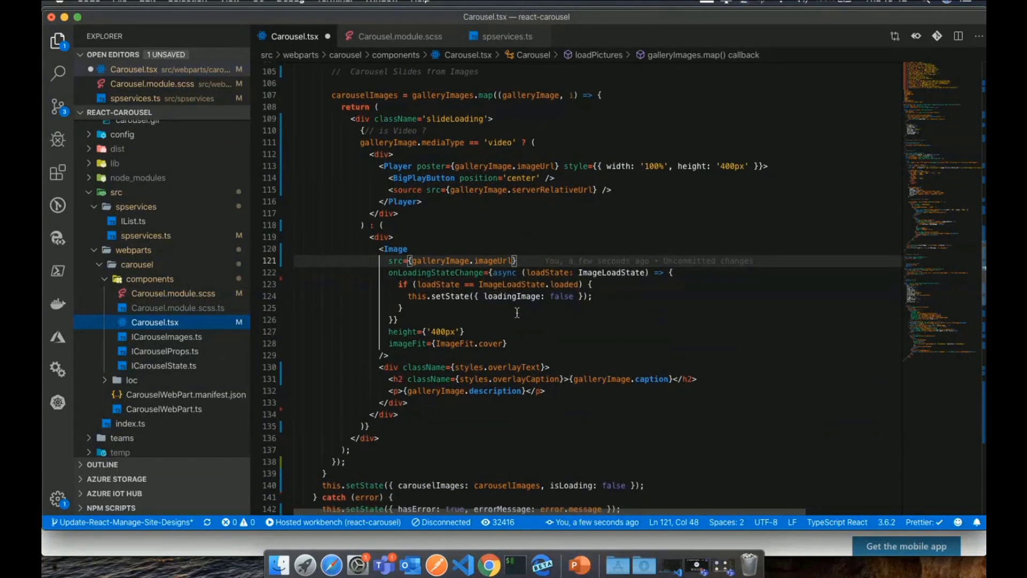
scroll(516, 313, down, 3)
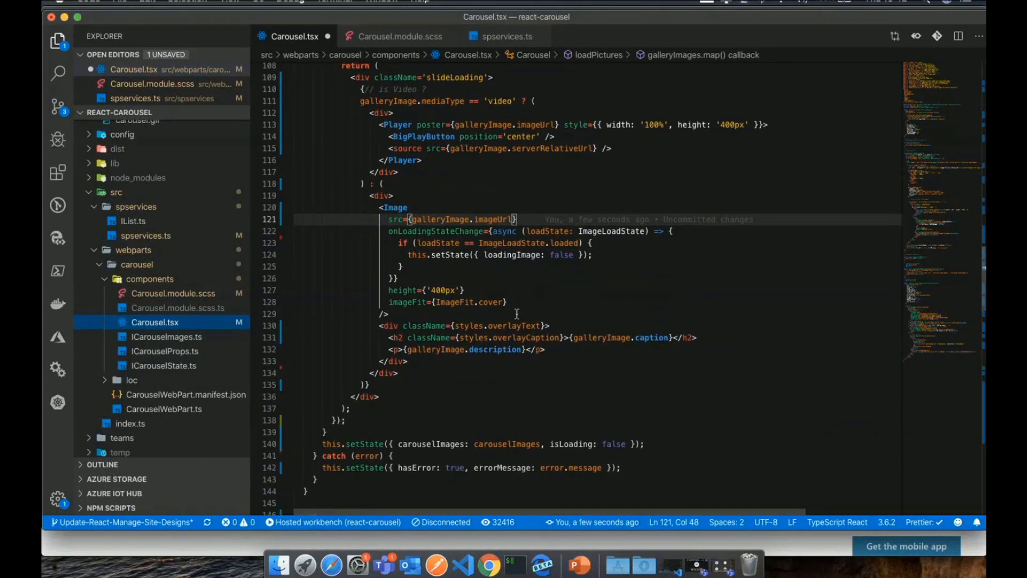
scroll(516, 313, down, 2)
scroll(515, 313, down, 2)
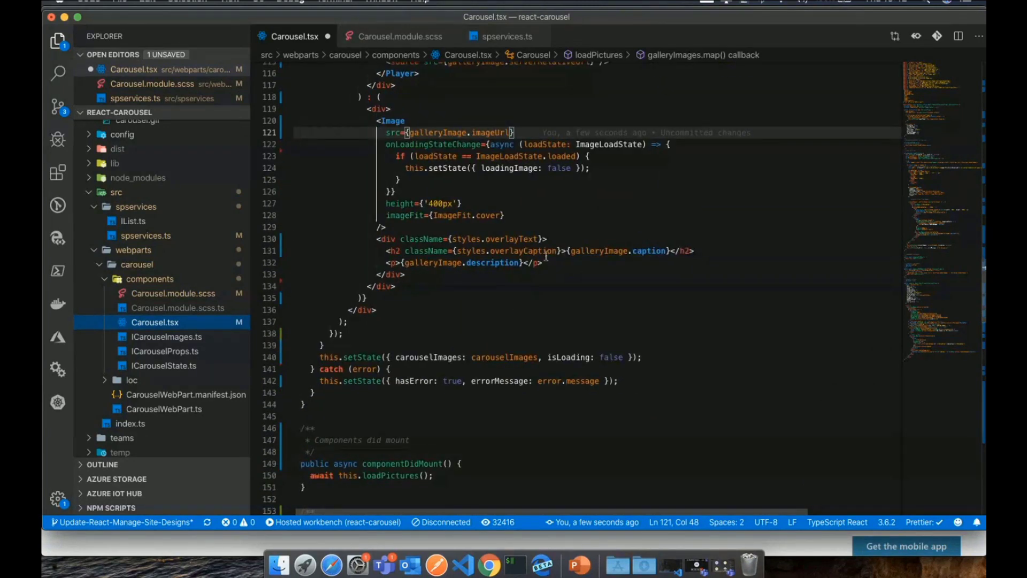
mouse_move(548, 228)
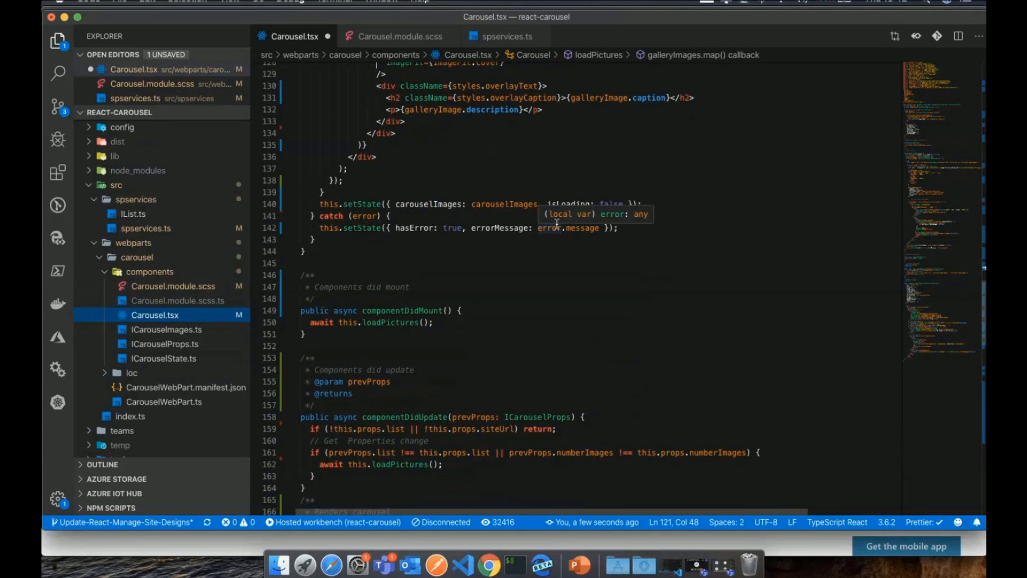
scroll(556, 224, up, 4)
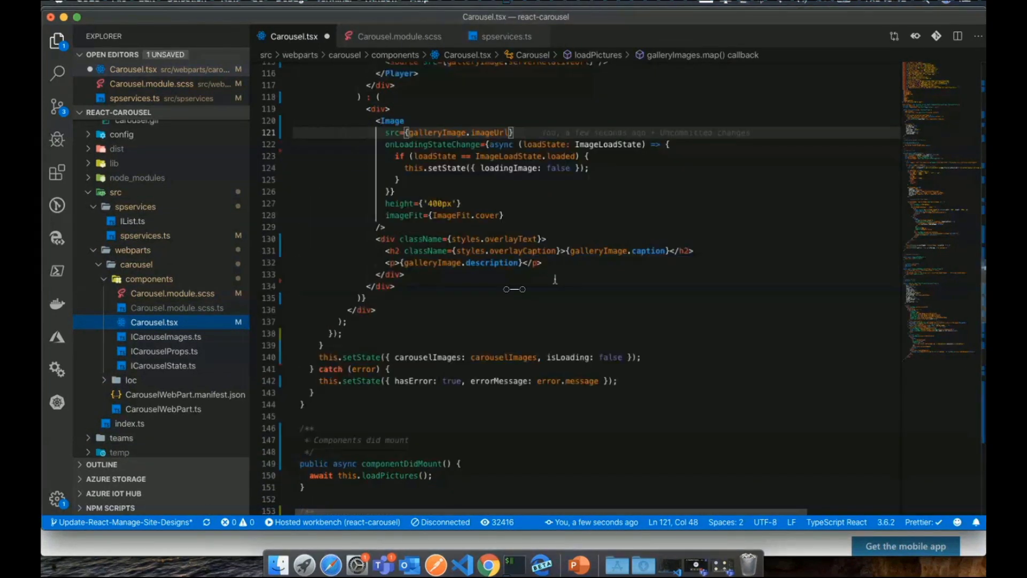